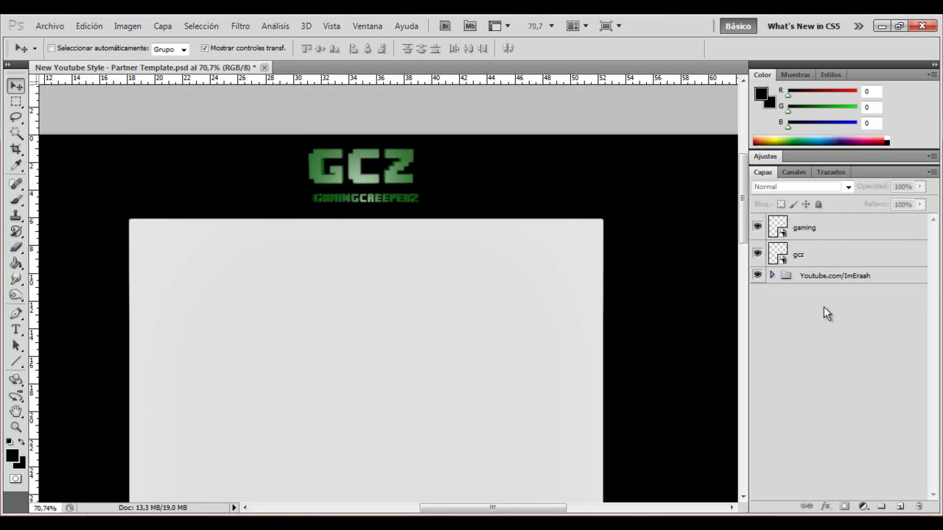
Draw a slanted pen-path bar shape beside the GCZ logo and fill it grey.
key("p")
scroll(280, 252, "up", 1)
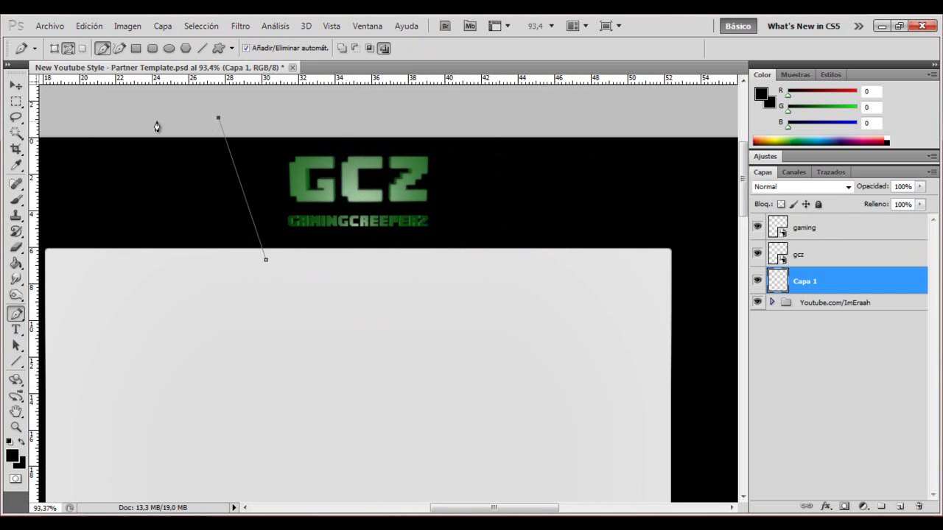
key("ctrl+Return")
key("g")
left_click(12, 456)
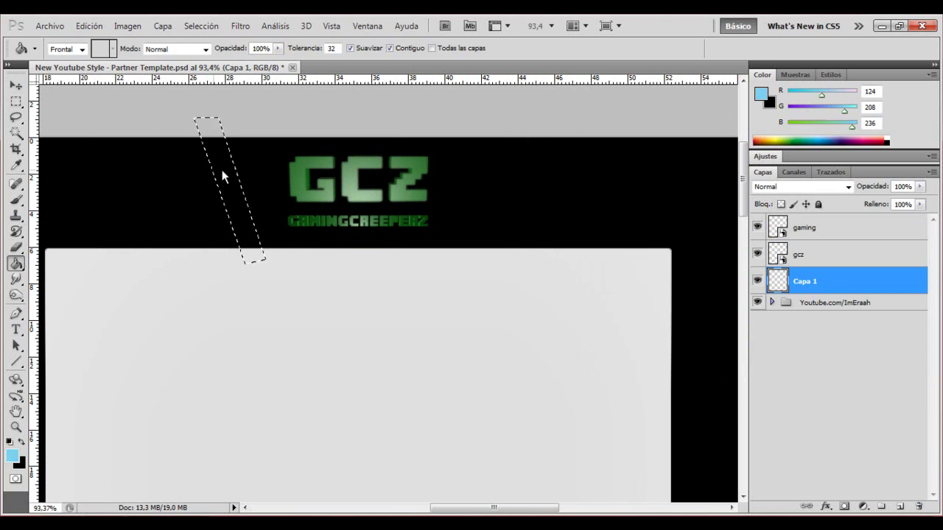
key("Return")
key("alt+BackSpace")
Duplicate the grey bars, flip the copy horizontally and move it right of the logo.
key("v")
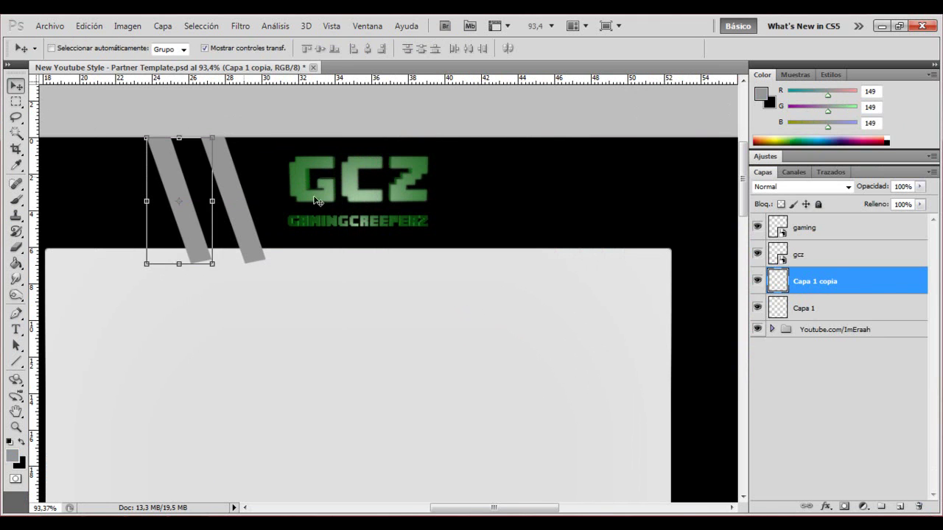
key("ctrl+j")
key("ctrl+t")
right_click(280, 271)
left_click(324, 464)
left_click_drag(213, 182, 508, 175)
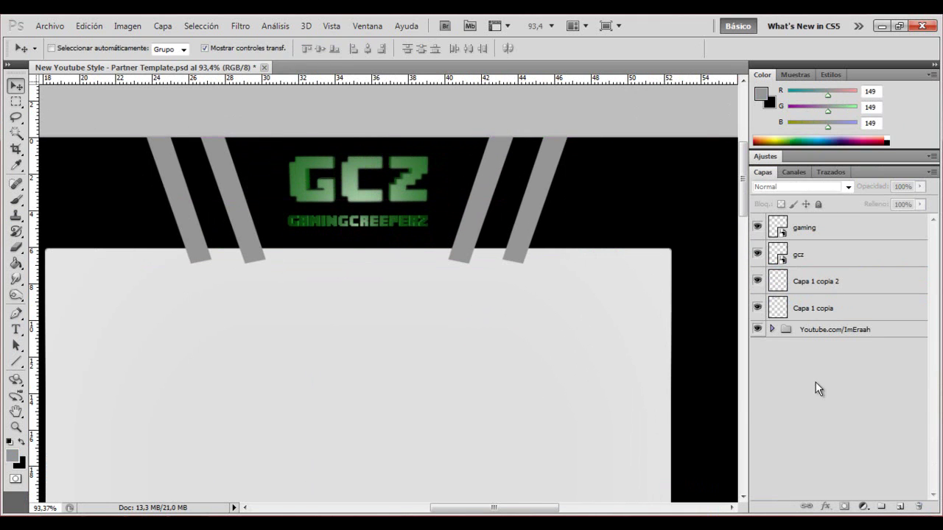
Give the bars an Overlay inner shadow and copy the style to the other bars layer.
double_click(838, 317)
left_click(549, 162)
left_click(768, 136)
left_click(737, 320)
left_click(927, 113)
right_click(844, 280)
left_click(766, 463)
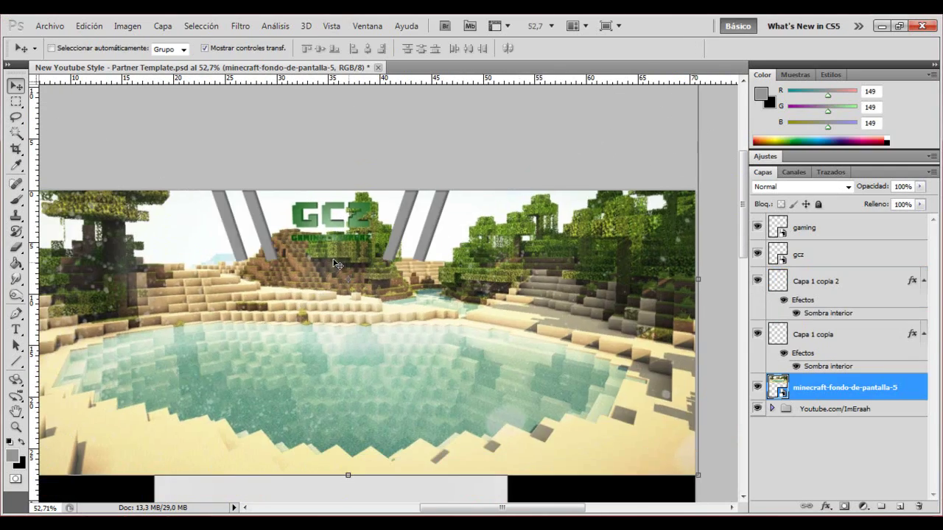
Clear the marquee and pen-path areas of the Minecraft image over the central panel.
key("Delete")
key("Return")
key("ctrl+d")
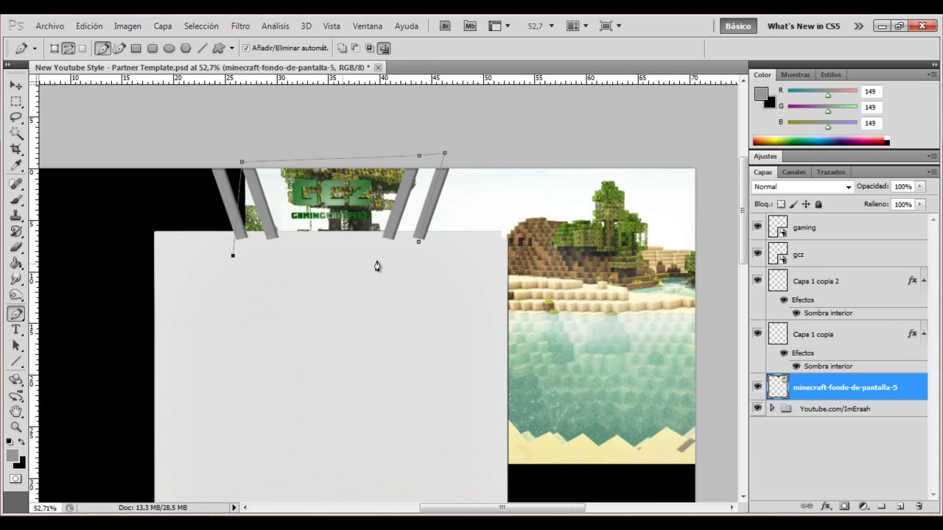
key("Return")
key("Delete")
key("ctrl+d")
Fade the Minecraft layer to 9% opacity.
key("v")
left_click_drag(869, 186, 808, 190)
left_click(15, 246)
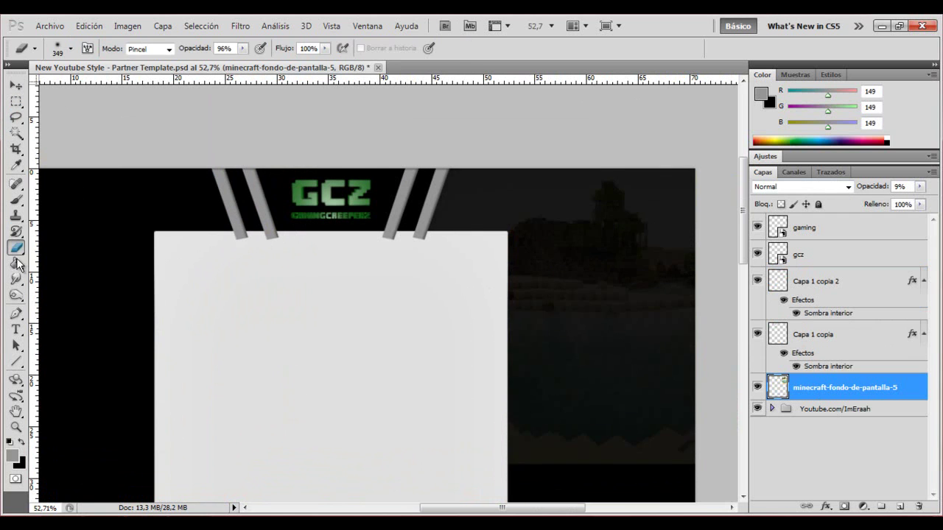
scroll(239, 359, "down", 1)
Draw a curved pen path sweeping across the banner.
key("p")
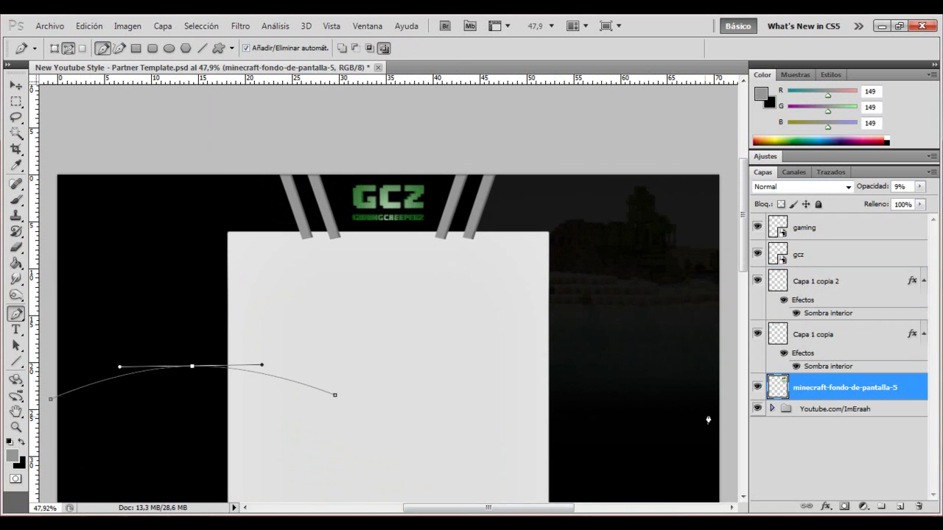
left_click_drag(536, 413, 559, 457)
scroll(268, 322, "down", 2)
right_click(299, 345)
key("Return")
scroll(415, 267, "down", 1)
Set the foreground to bright green and stroke the curved path.
key("i")
left_click(12, 456)
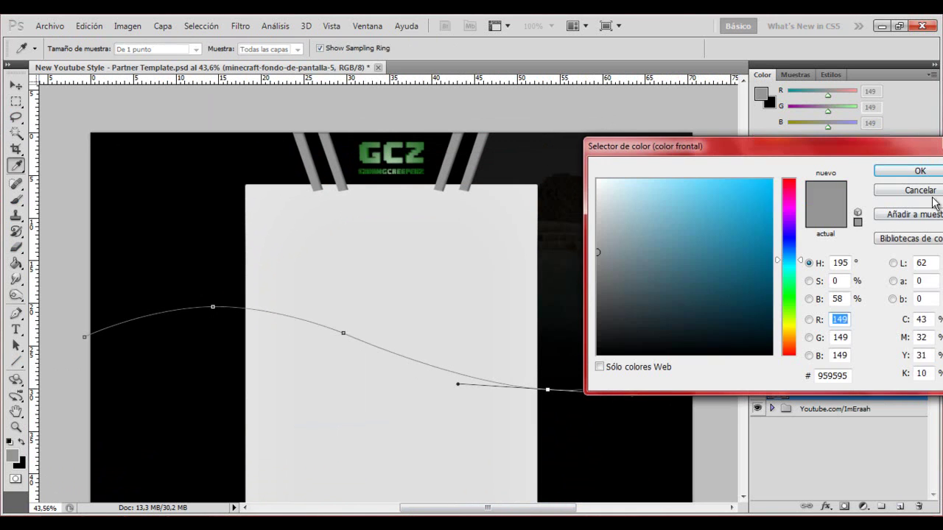
left_click(920, 170)
key("p")
right_click(430, 198)
left_click(516, 311)
key("Return")
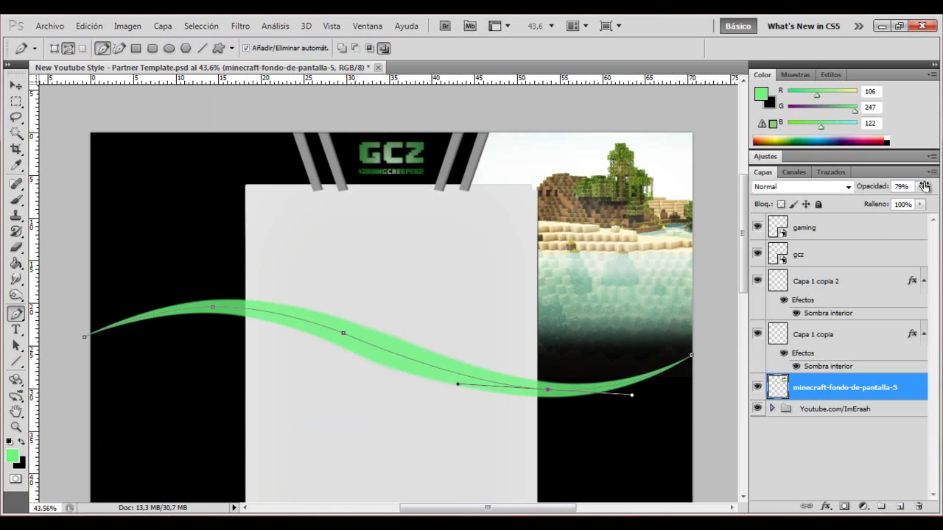
Undo and re-stroke the green curve on its own layer, Capa 1.
key("ctrl+z")
left_click(846, 387)
right_click(239, 299)
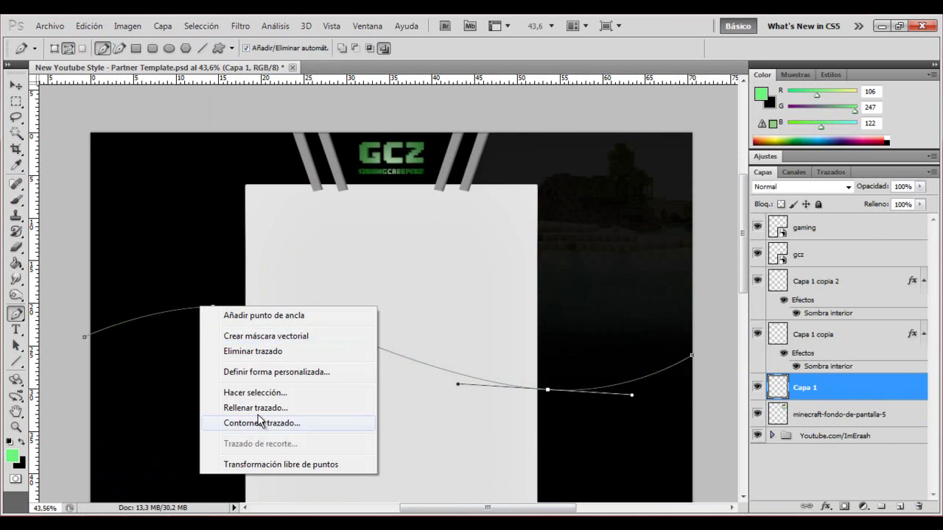
left_click(294, 419)
key("v")
right_click(258, 318)
key("Escape")
key("p")
right_click(174, 317)
left_click(213, 361)
key("ctrl+t")
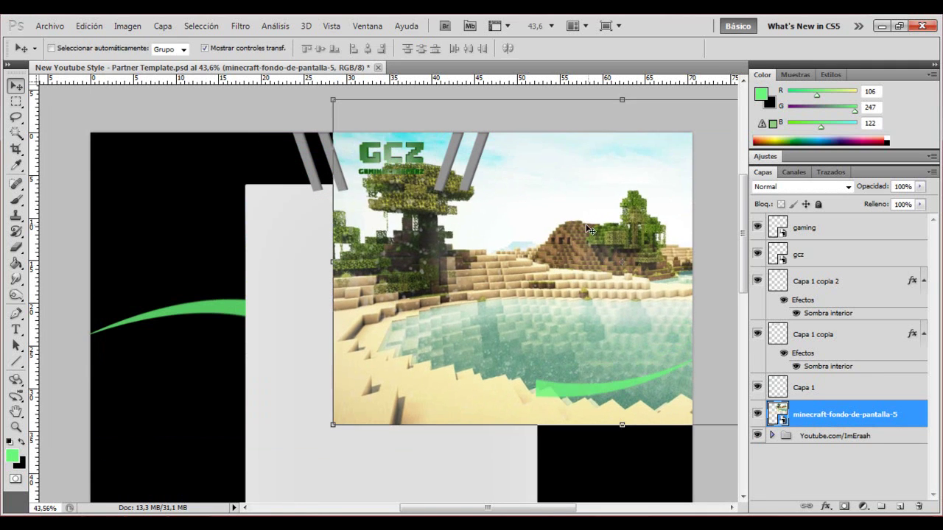
Shift the Minecraft image right, erase its edges, lower opacity and clear it from the panel.
left_click_drag(591, 230, 615, 229)
key("m")
right_click(457, 306)
left_click_drag(611, 398, 544, 390)
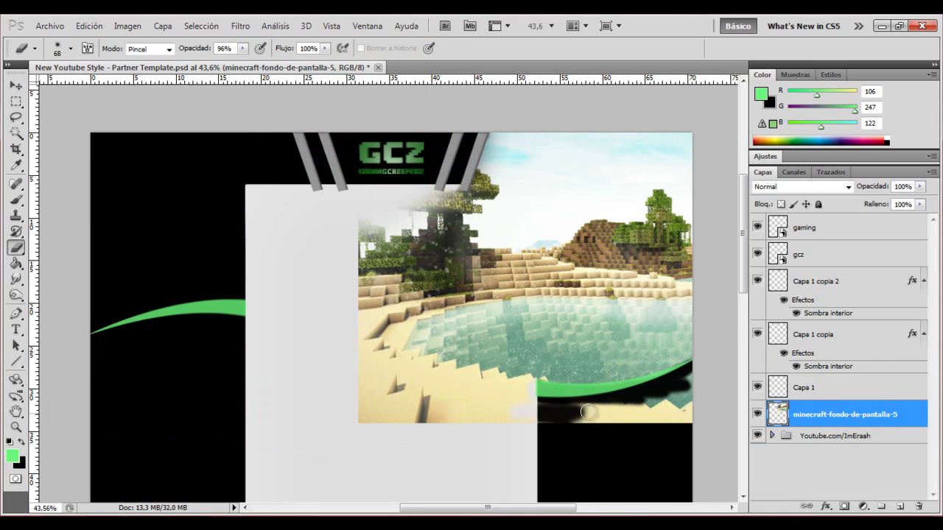
right_click(618, 401)
key("Return")
mouse_move(859, 186)
left_mouse_down()
mouse_move(880, 188)
mouse_move(865, 187)
left_mouse_up()
key("m")
key("Delete")
Place the Call of Duty image and scale it into the top-left corner.
left_click(907, 514)
left_click_drag(568, 204, 305, 259)
left_click_drag(407, 118, 376, 133)
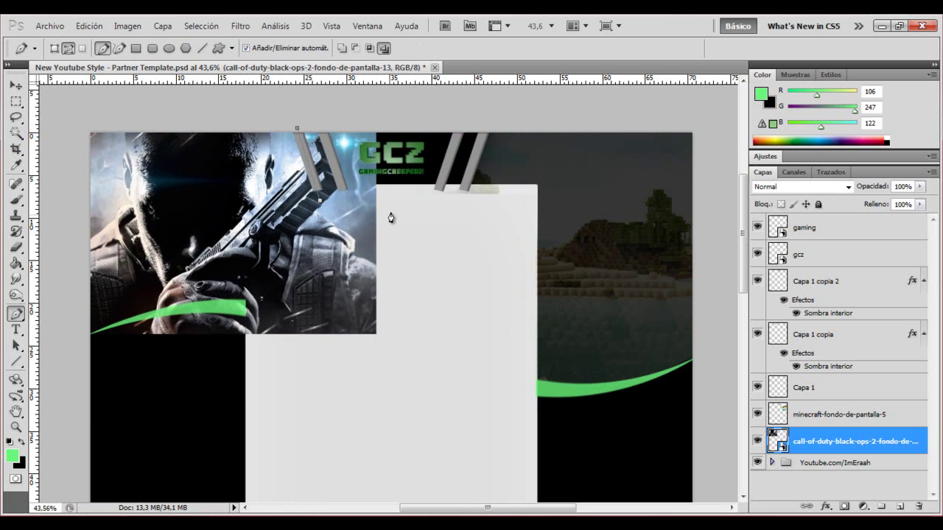
Erase part of the Call of Duty image to fade it into the left side.
left_click(362, 131)
left_click(16, 248)
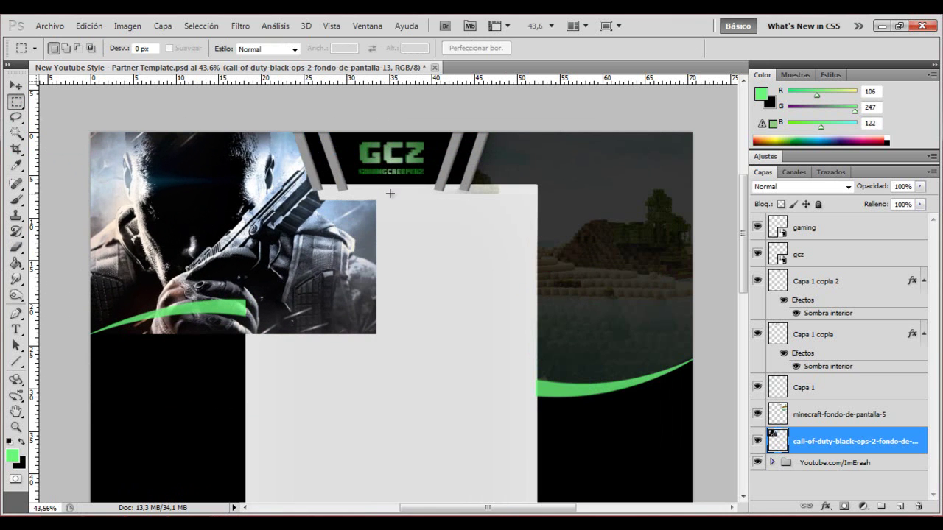
right_click(184, 180)
left_click(228, 202)
Set the Call of Duty layer to 32% opacity in Overlay, then place 867709-bigthumbnail.
key("Delete")
left_click(802, 186)
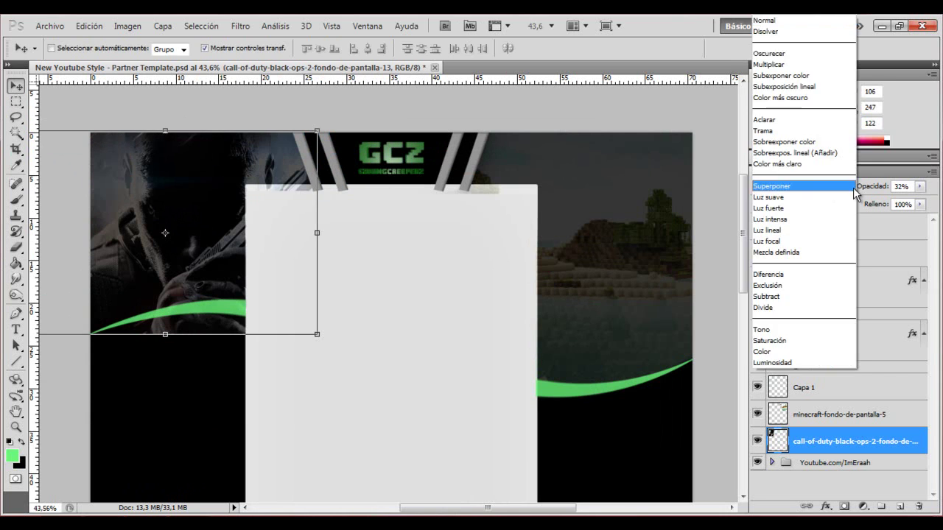
left_click(16, 248)
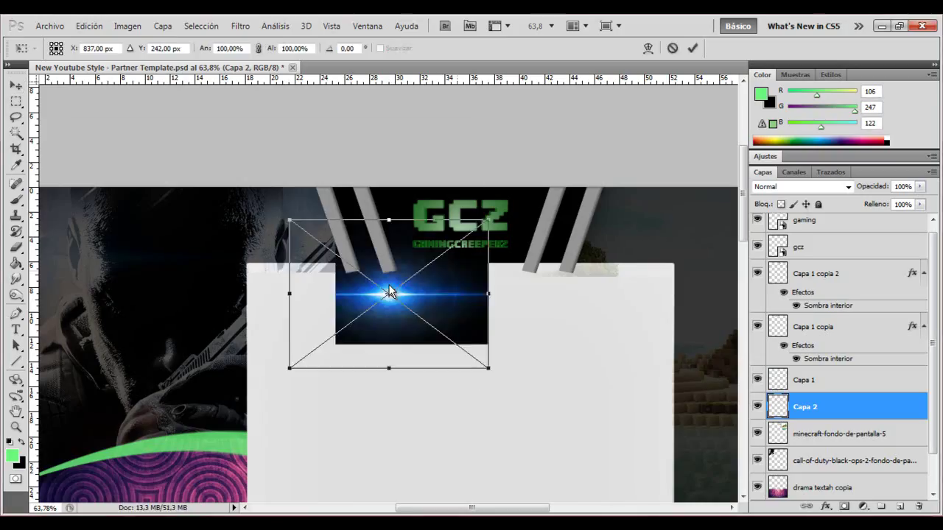
left_click(802, 186)
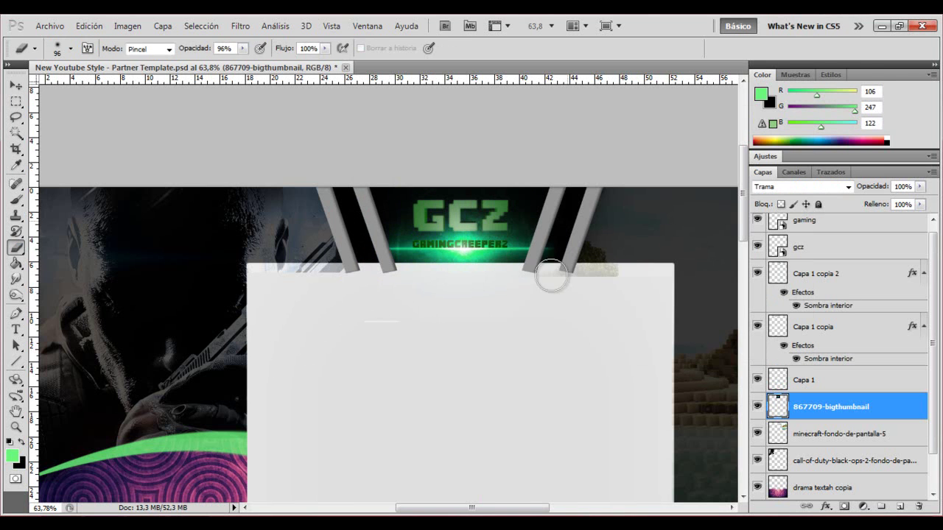
Add a green Outer Glow to both the gcz logo and gaming text layers.
double_click(799, 258)
left_click(810, 135)
left_click(825, 327)
left_click(695, 182)
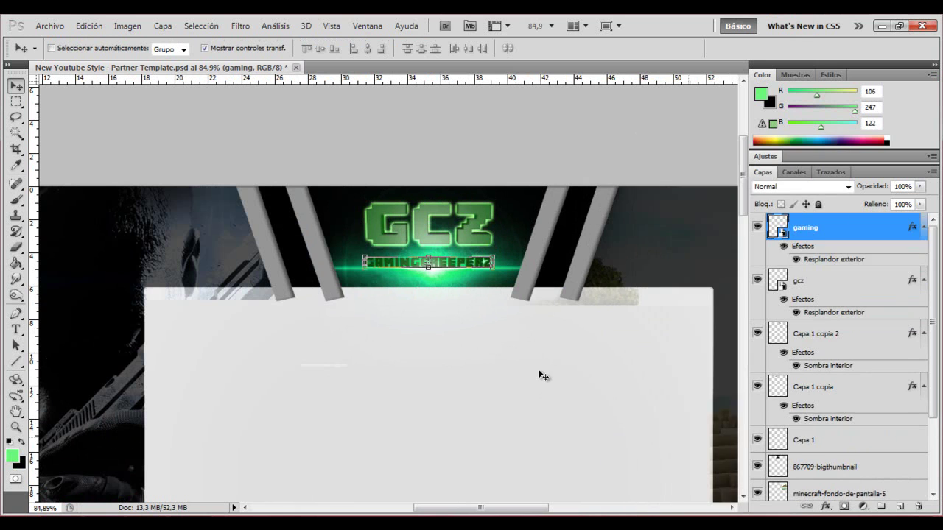
double_click(789, 371)
left_click(66, 183)
left_click(263, 188)
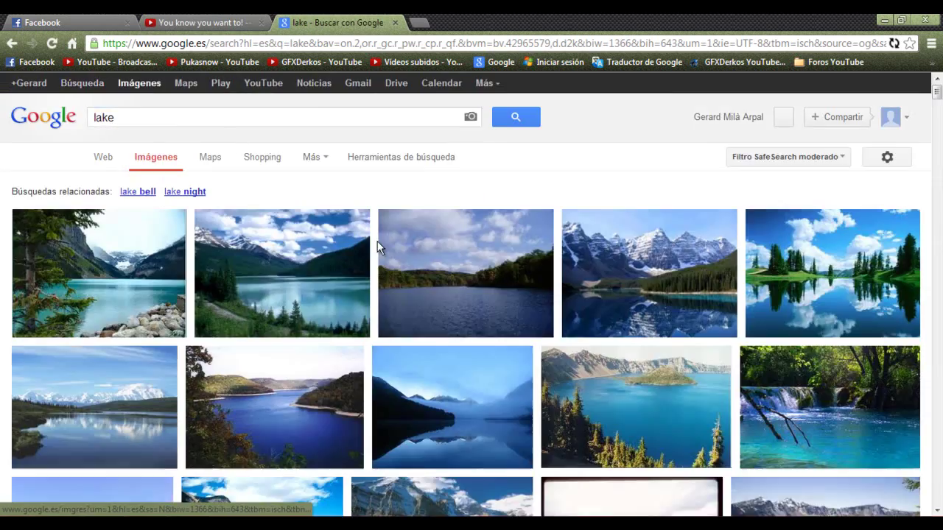
Browse Google Images results for 'lake' and open a lake photo in a new tab.
scroll(442, 246, "down", 1)
scroll(500, 221, "down", 5)
scroll(737, 331, "up", 3)
scroll(737, 295, "down", 2)
middle_click(681, 226)
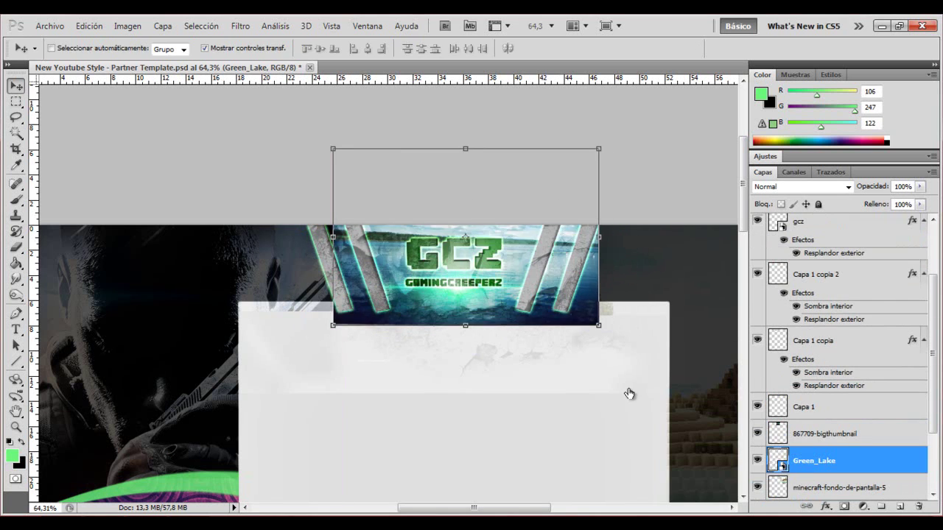
Rasterize Green_Lake and move the Capa 1 copia bar layers above it.
left_click(471, 224)
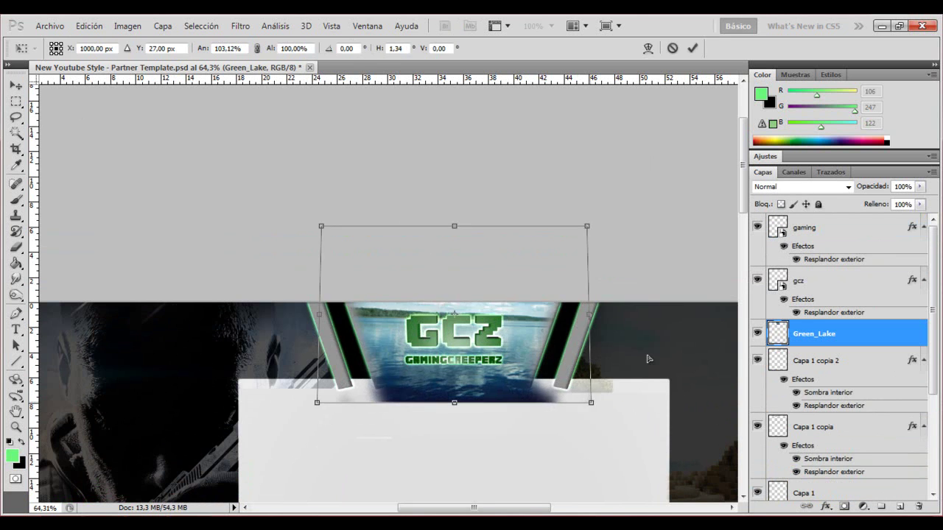
key("p")
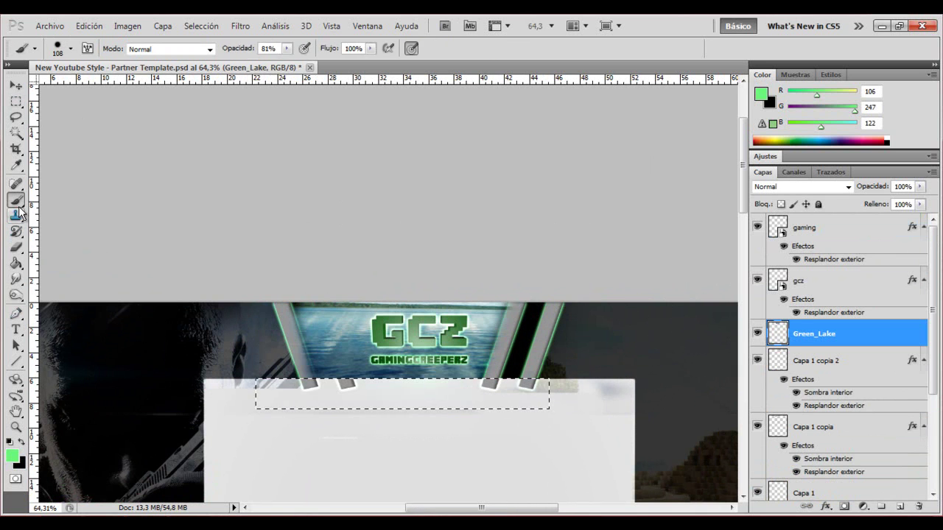
left_click_drag(835, 366, 856, 315)
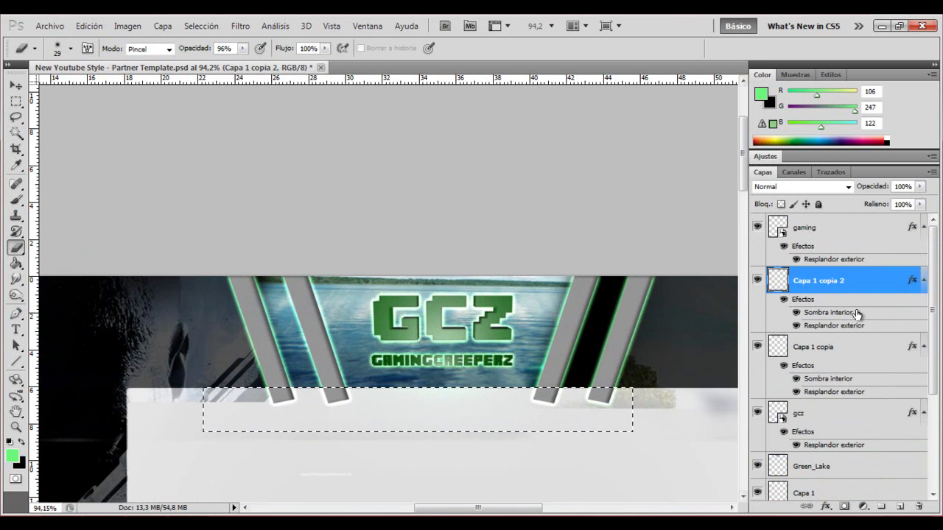
scroll(546, 343, "down", 3)
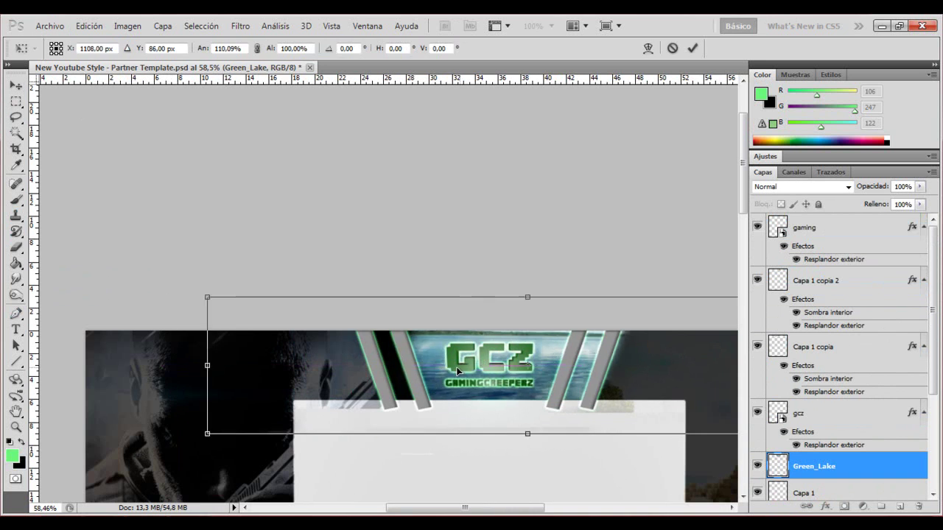
key("Return")
Add Intensidad (Vibrance) and Curvas adjustment layers.
scroll(652, 388, "up", 3)
left_click(862, 506)
left_click(822, 340)
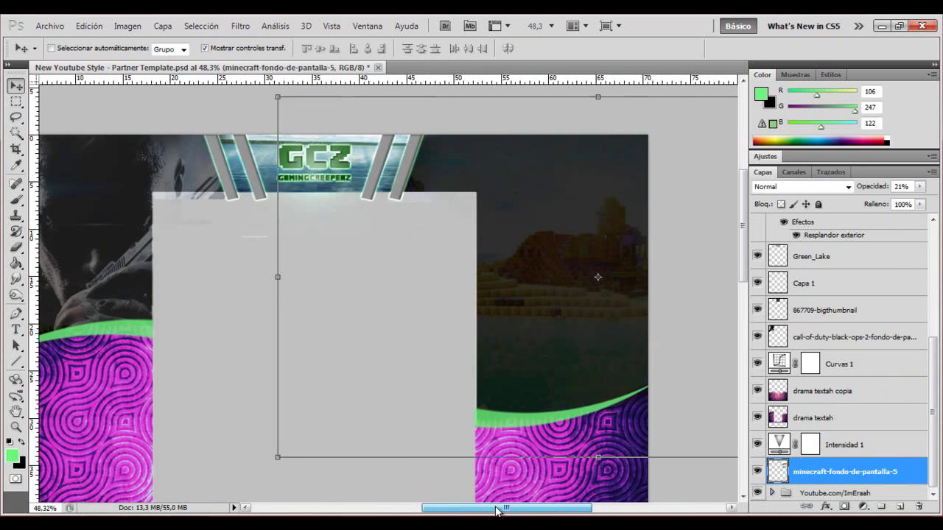
Apply a Sombra interior (inner shadow) style to the Capa 1 copia bars.
left_click_drag(497, 510, 466, 510)
scroll(820, 461, "up", 1)
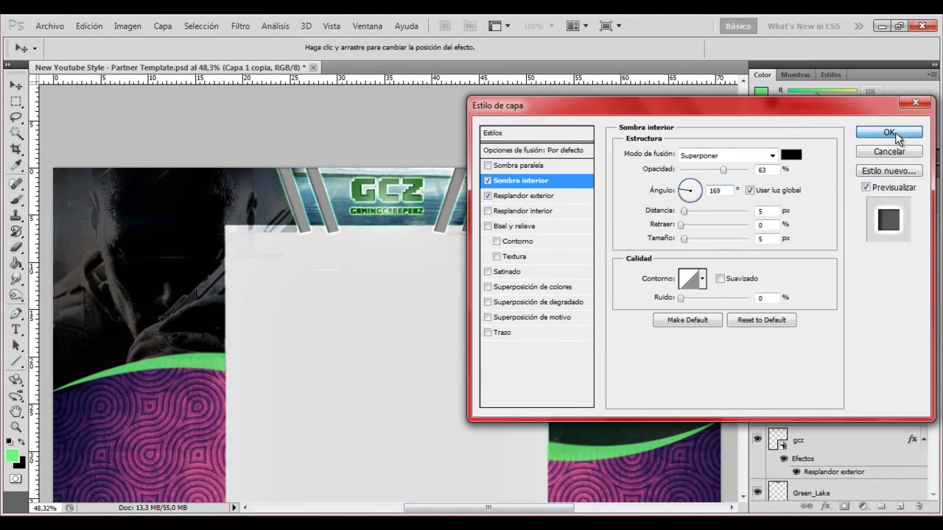
left_click(894, 134)
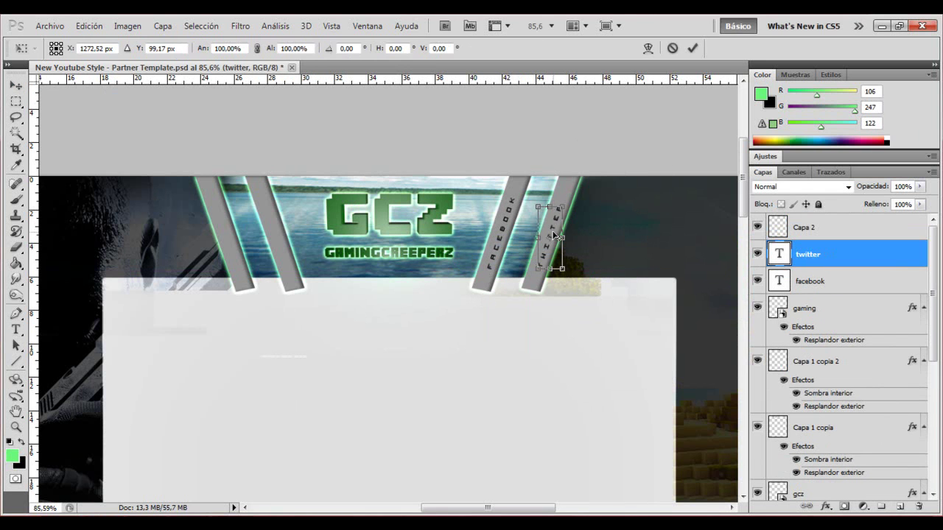
Duplicate the twitter label and flip the copy for the left-hand grey bar.
key("ctrl+j")
key("ctrl+t")
right_click(570, 267)
left_click(644, 463)
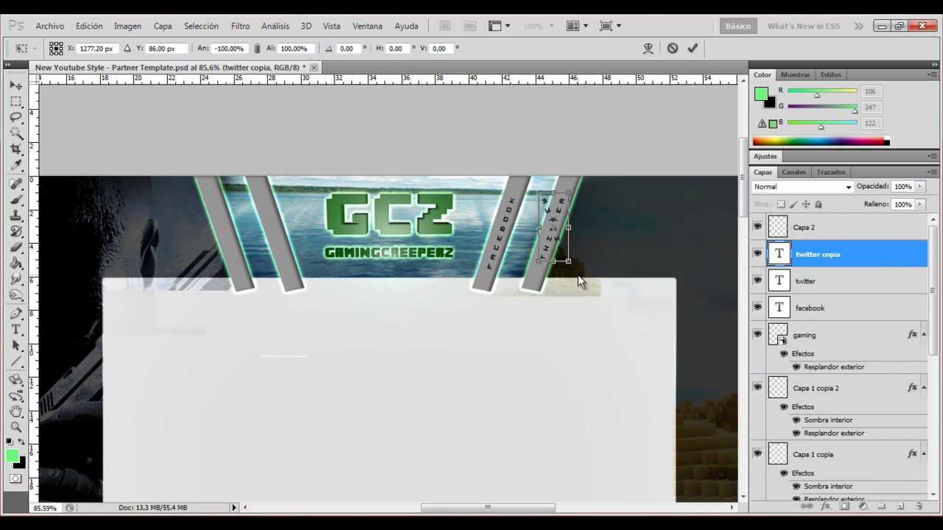
right_click(316, 274)
left_click(389, 471)
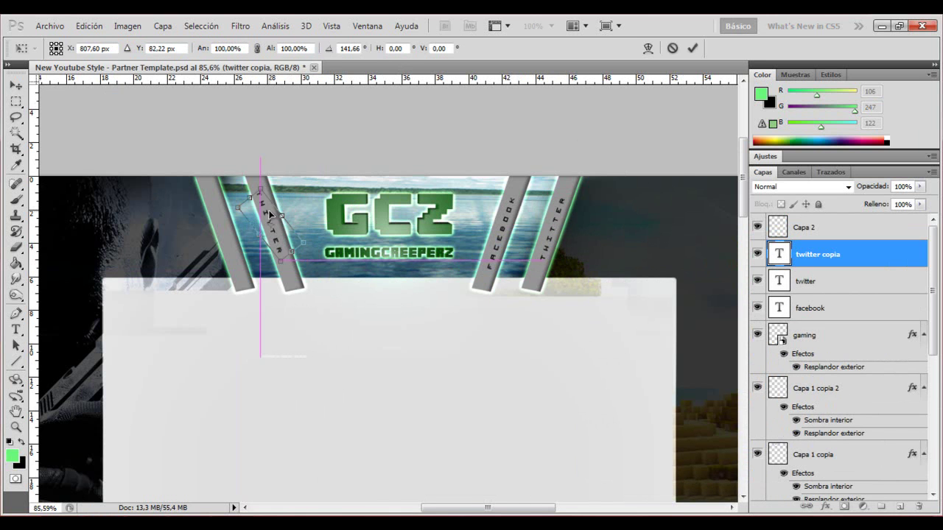
scroll(269, 213, "up", 1)
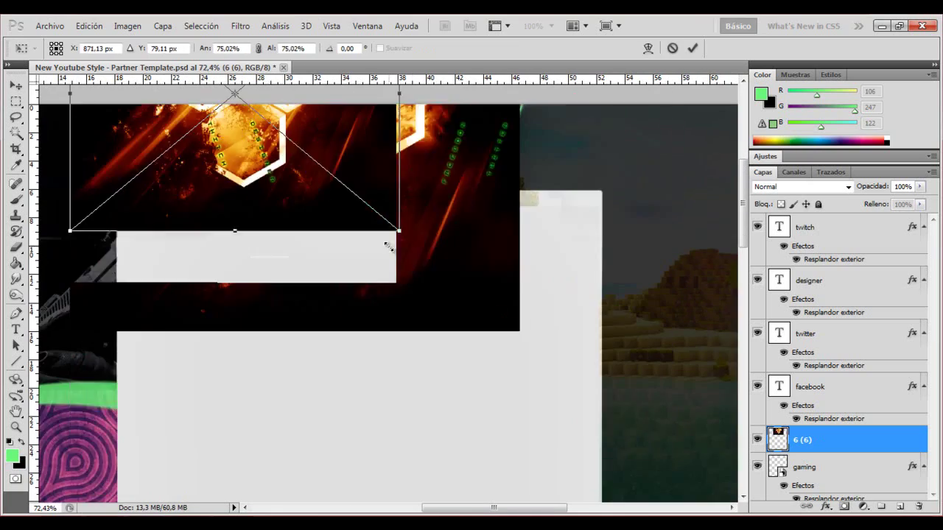
Scale the fiery image into the top banner and fade the nebula layers.
left_click_drag(388, 246, 452, 230)
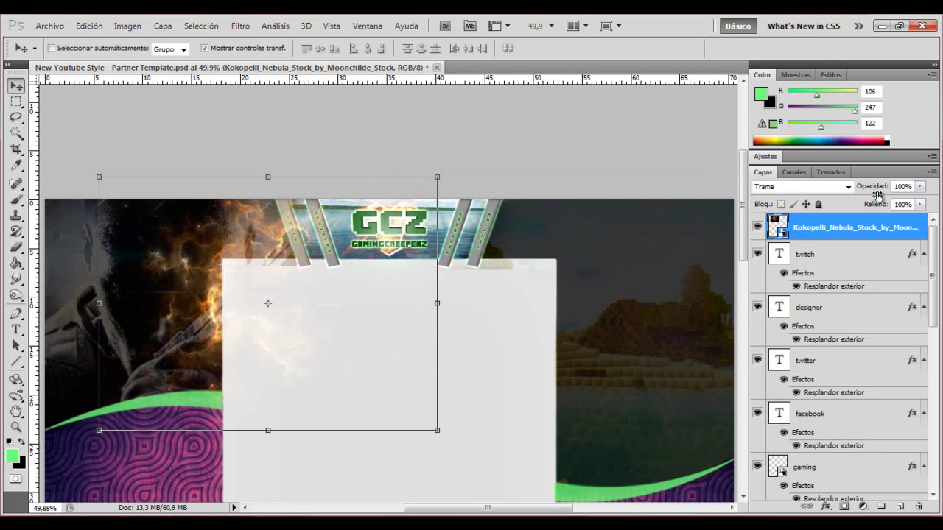
left_click_drag(444, 292, 520, 294)
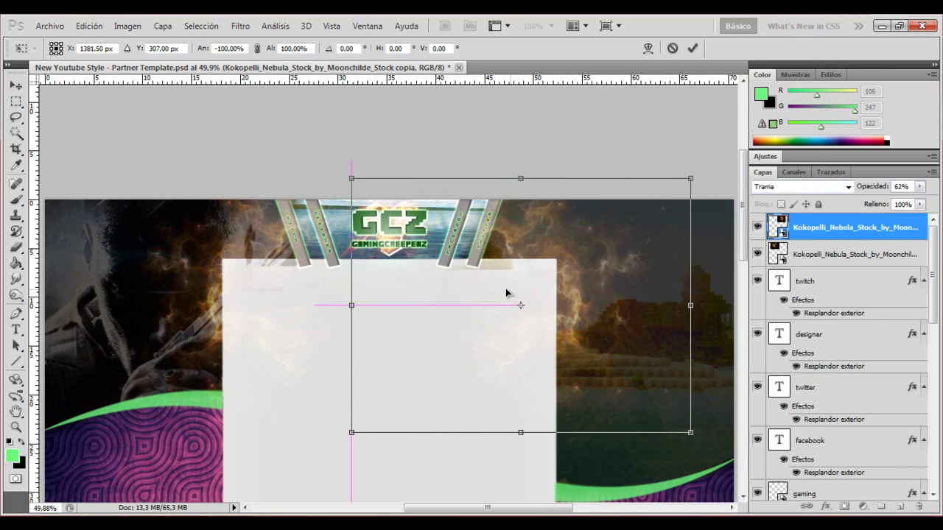
key("alt+bracketleft")
left_click_drag(874, 191, 864, 191)
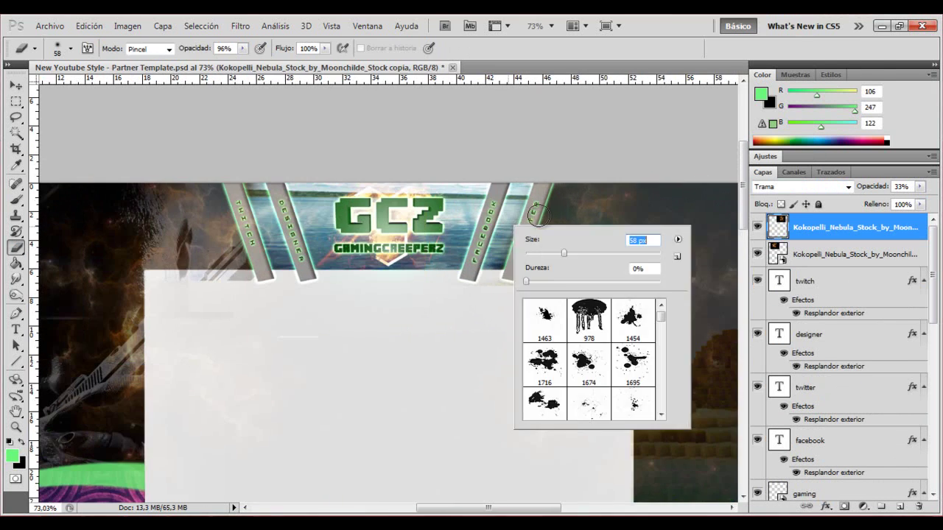
scroll(834, 427, "down", 5)
Copy the gcz logo, flip it vertically and move it below the original.
left_click(827, 464)
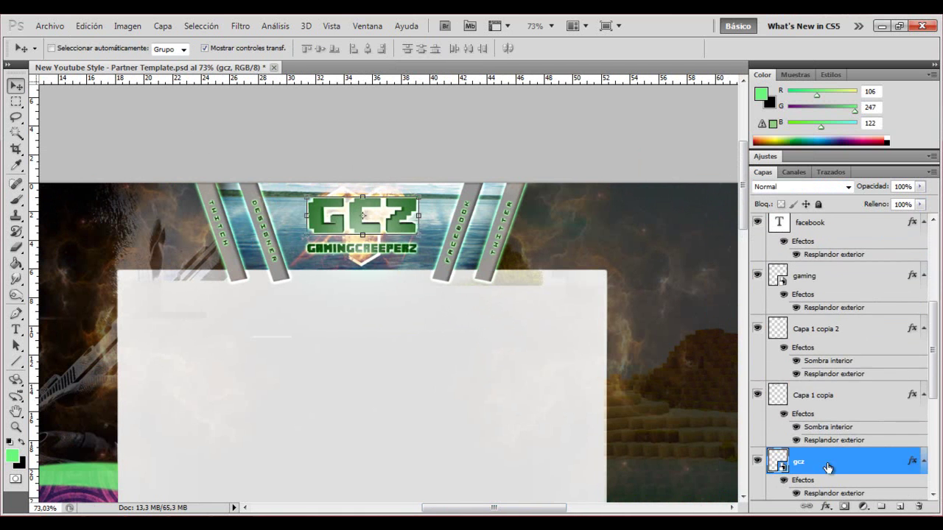
left_click_drag(833, 469, 832, 473)
right_click(461, 289)
left_click(515, 498)
left_click_drag(398, 213, 394, 262)
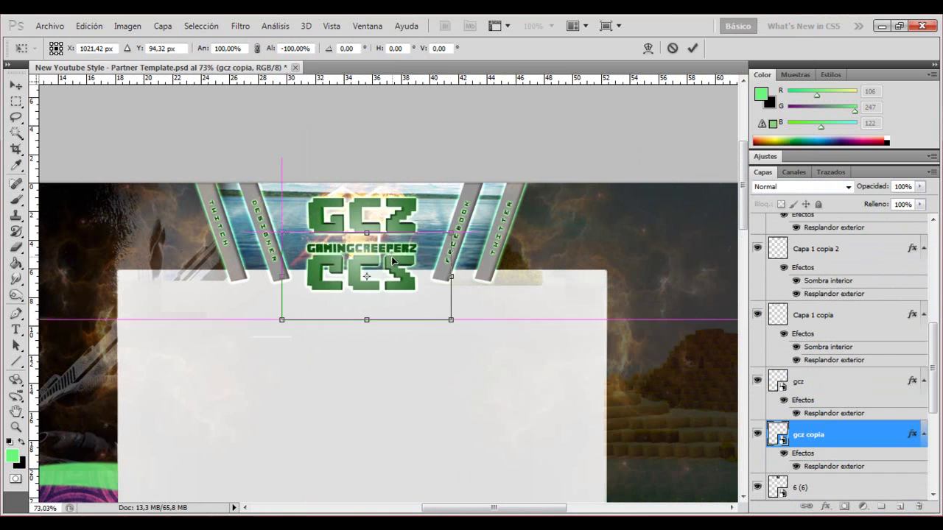
Add a black layer clipped to the flipped logo at reduced opacity.
left_click(900, 512)
key("d")
key("alt+BackSpace")
key("ctrl+alt+g")
left_click_drag(856, 189, 847, 189)
key("ctrl+t")
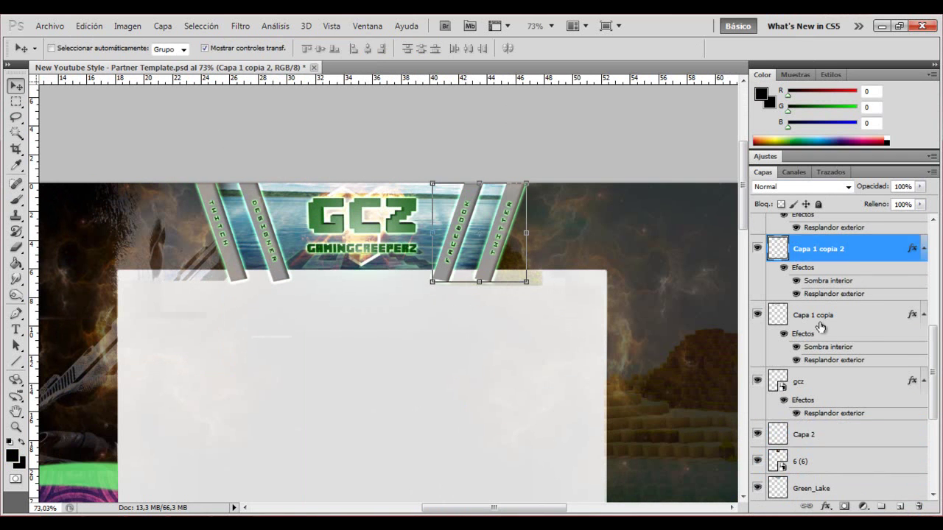
Give the left bars layer Capa 1 copia a Bisel y relieve bevel with Textura.
left_click(847, 288)
double_click(869, 288)
left_click(515, 257)
left_click_drag(718, 210, 704, 209)
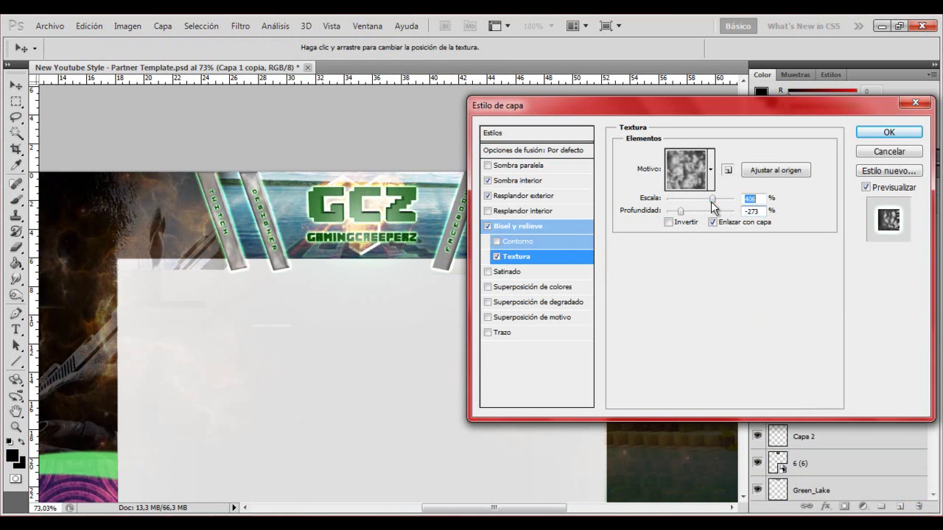
left_click(889, 131)
Add a dark green Resplandor interior in Superponer mode to the green curve layer Capa 1.
key("ctrl+j")
scroll(489, 413, "down", 2)
left_click(840, 356)
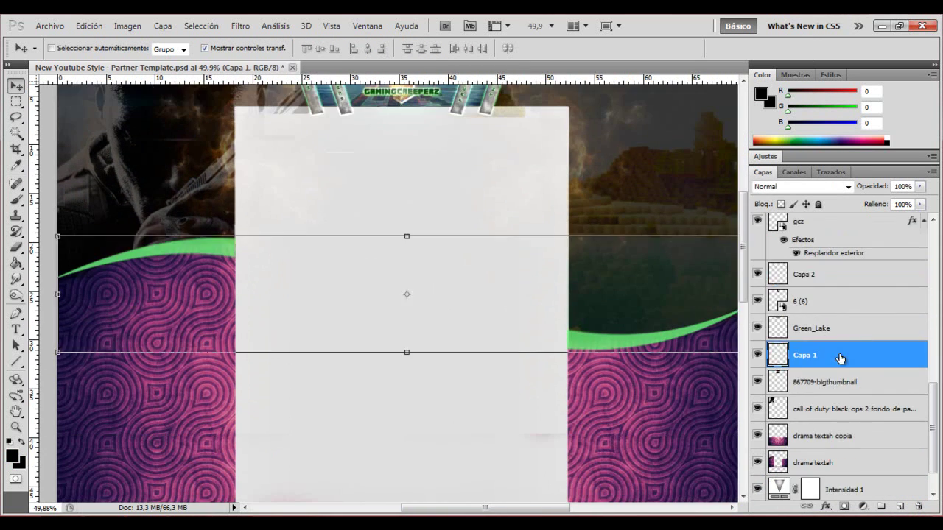
double_click(840, 356)
left_click(523, 195)
left_click(656, 199)
left_click(919, 172)
left_click(526, 211)
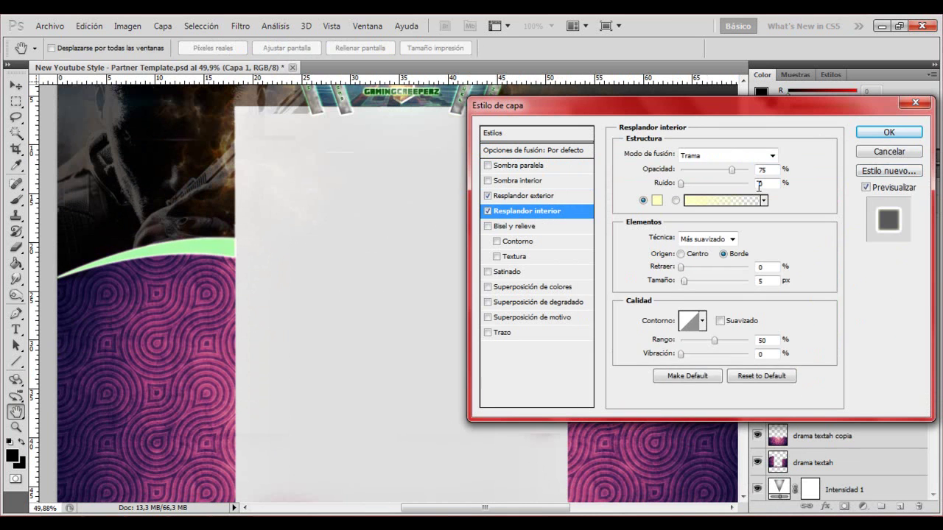